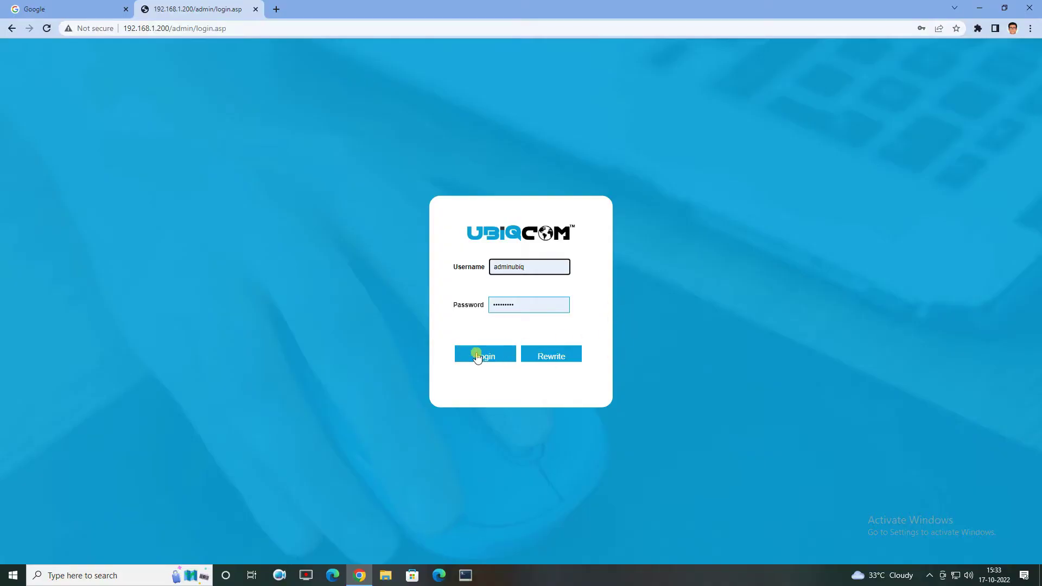
Log in to the router and view the internet WAN connection settings
{"action": "left_click", "coordinate": [493, 357]}
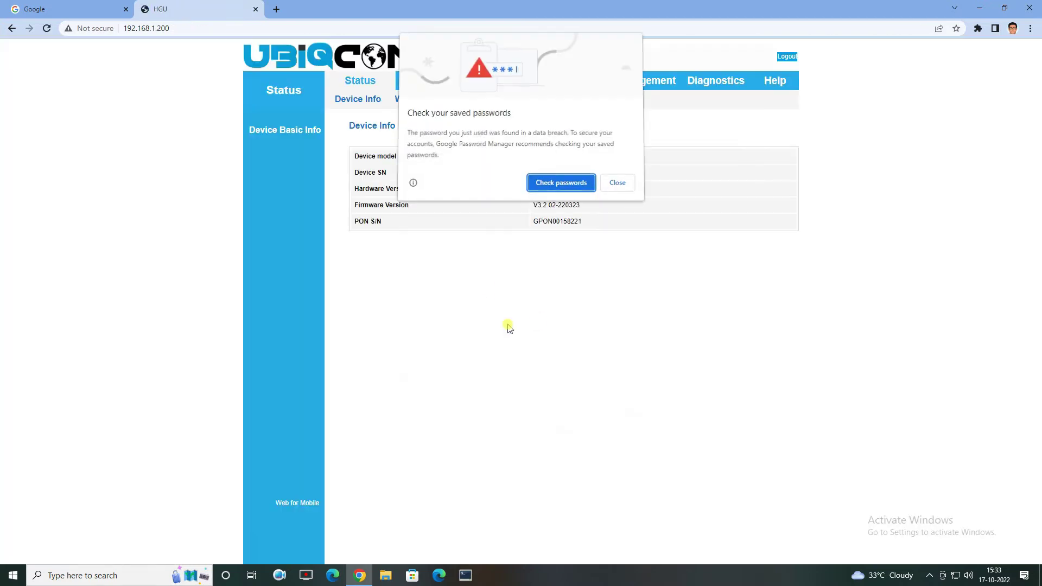
{"action": "left_click", "coordinate": [616, 184]}
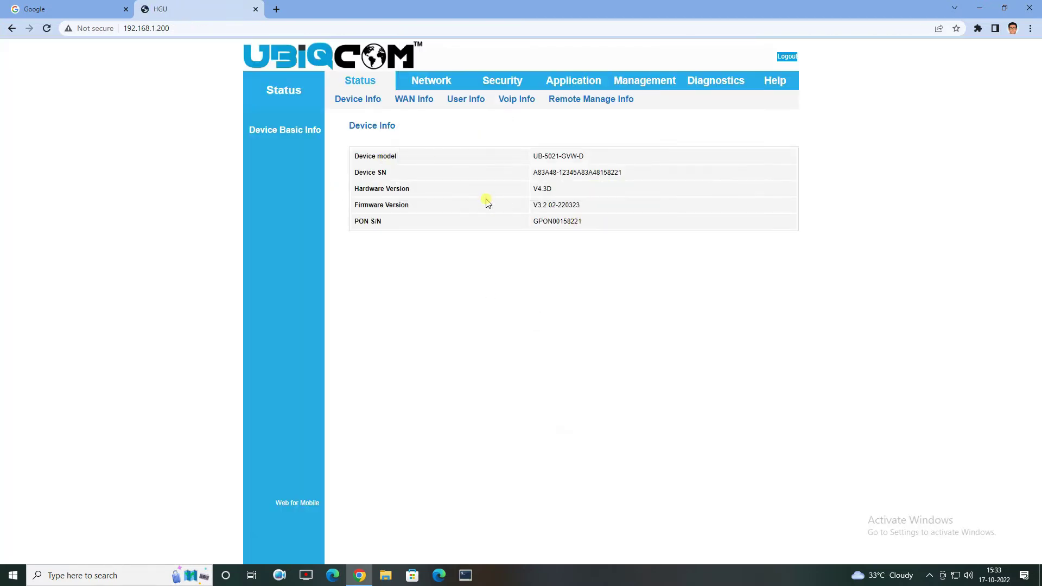
{"action": "left_click", "coordinate": [432, 84]}
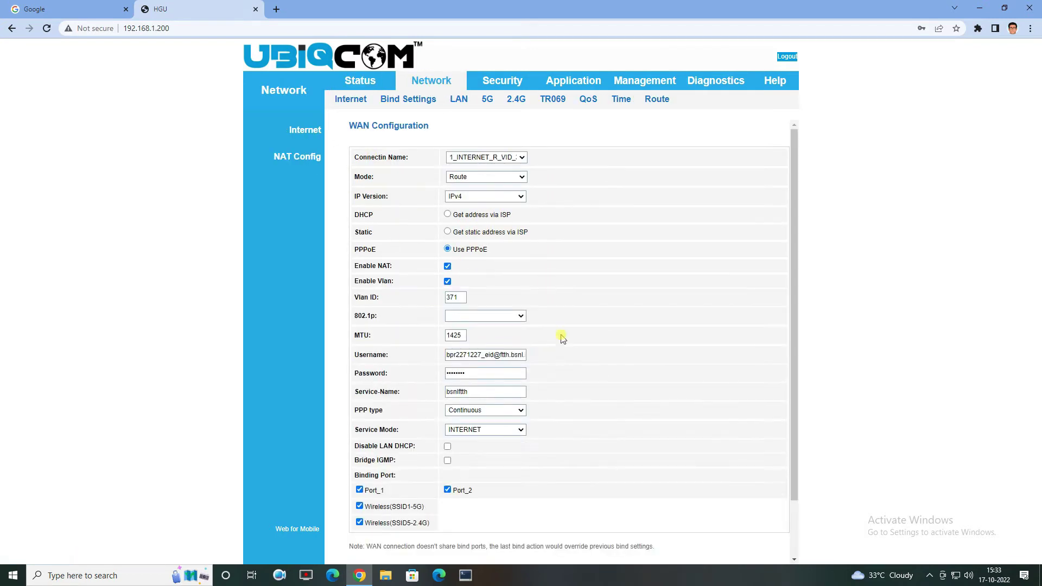
Review the 2_VOICE_R_VID_1849 voice WAN, then the 5 GHz and 2.4 GHz (FTTH-1463) wireless settings
{"action": "left_click", "coordinate": [520, 158]}
{"action": "left_click", "coordinate": [483, 188]}
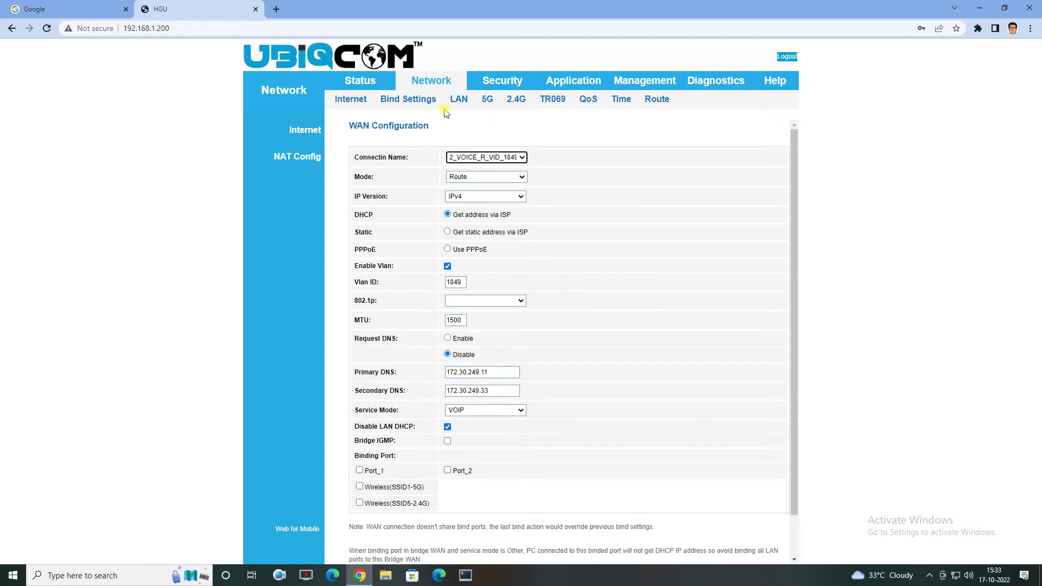
{"action": "left_click", "coordinate": [487, 100]}
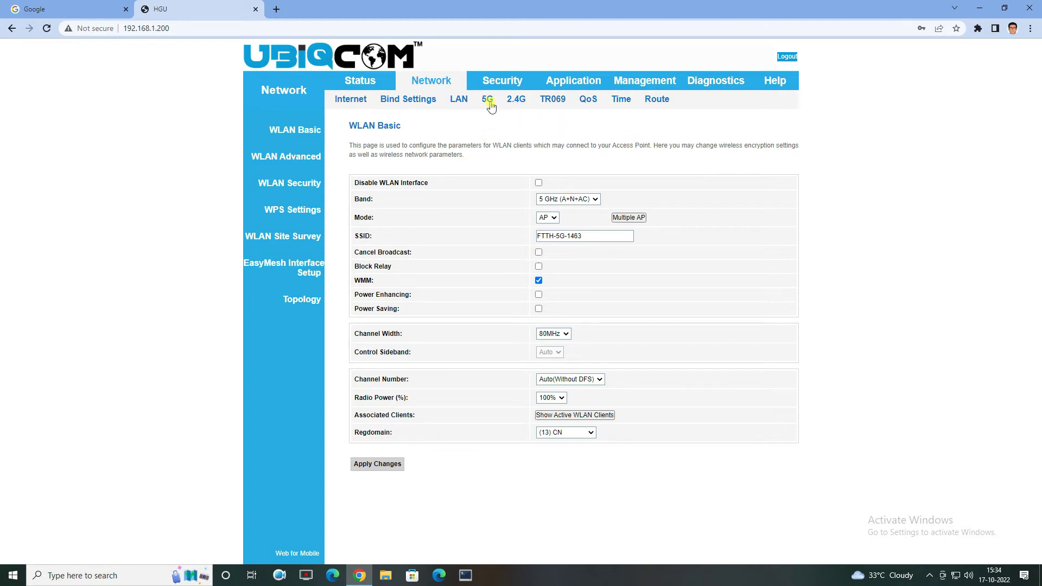
{"action": "left_click", "coordinate": [518, 102]}
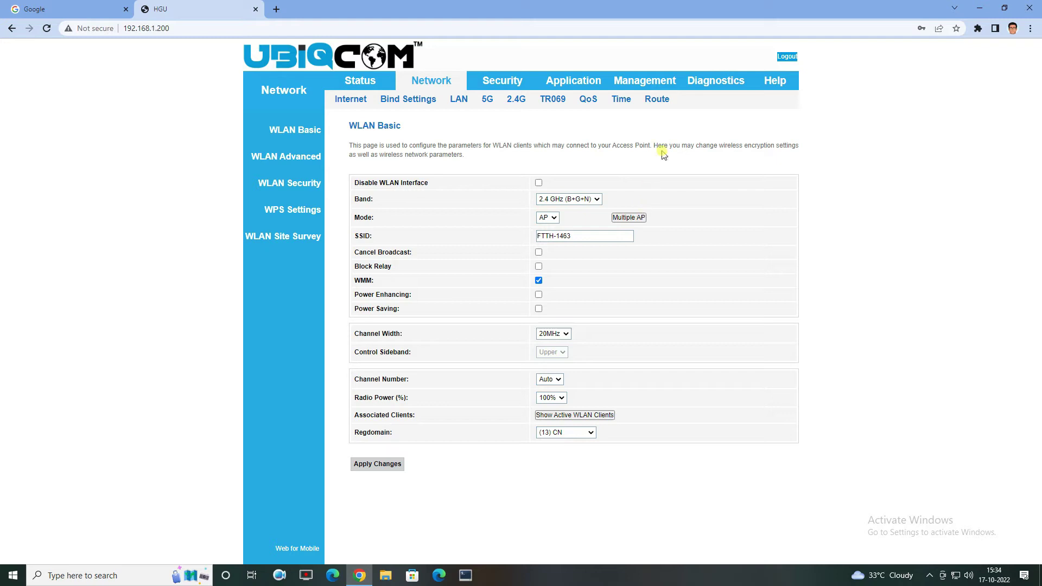
Go to Management > Device Manage > Config File
{"action": "left_click", "coordinate": [637, 81]}
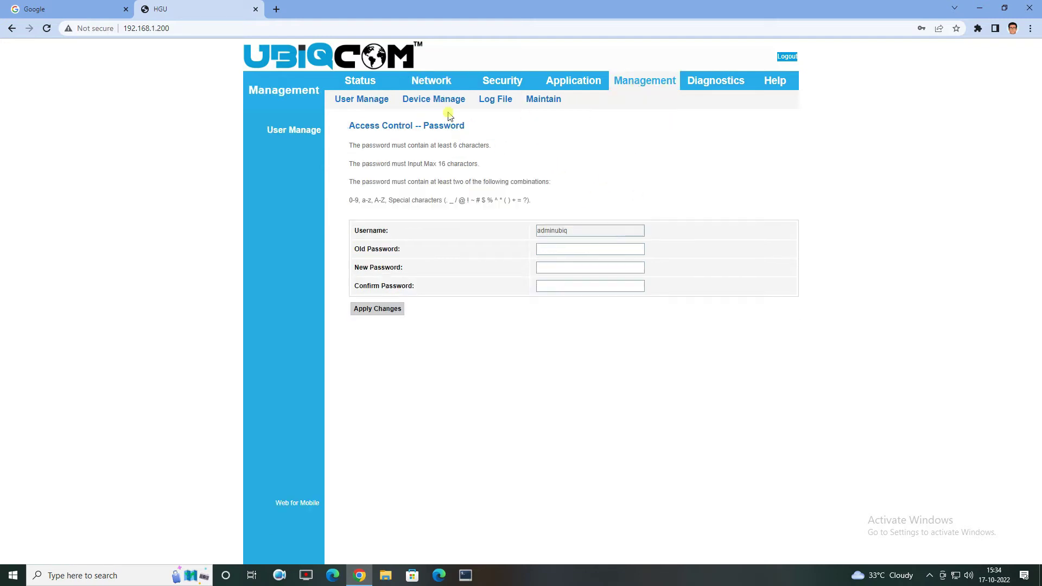
{"action": "left_click", "coordinate": [433, 100]}
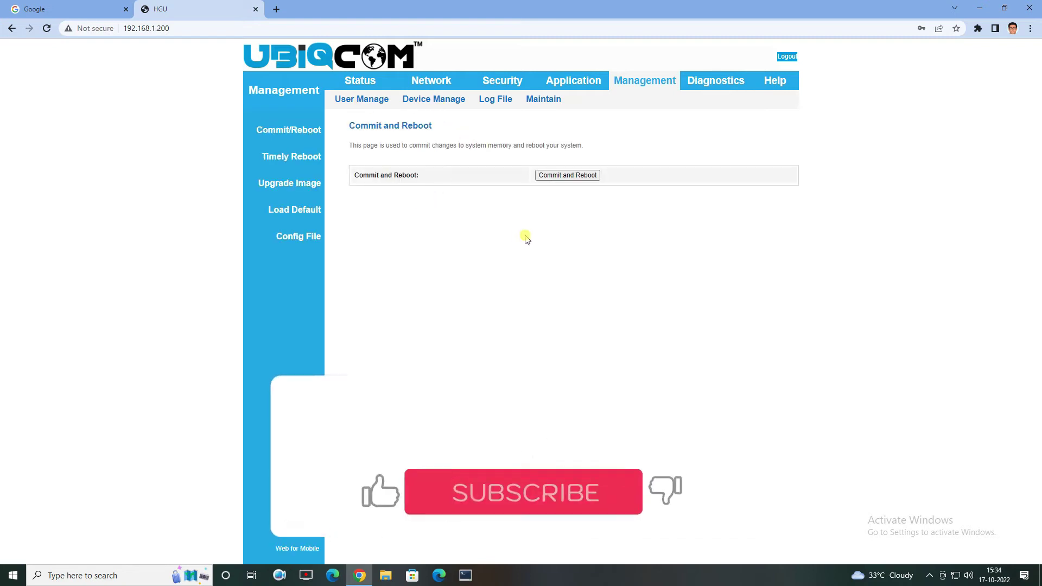
{"action": "left_click", "coordinate": [301, 237]}
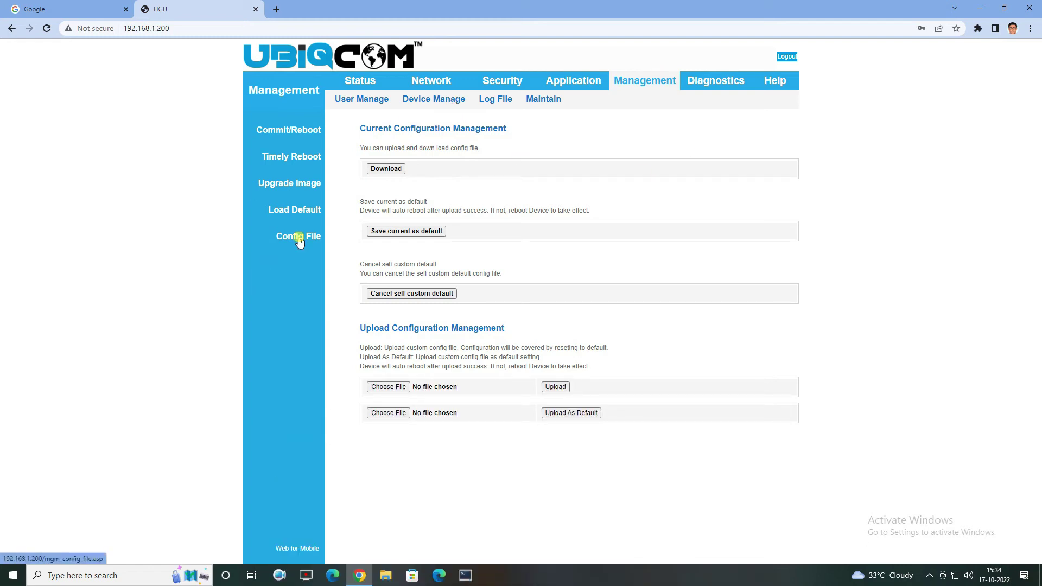
Download the router configuration as lastgood.xml and open it in Notepad++ from its folder
{"action": "left_click", "coordinate": [390, 169]}
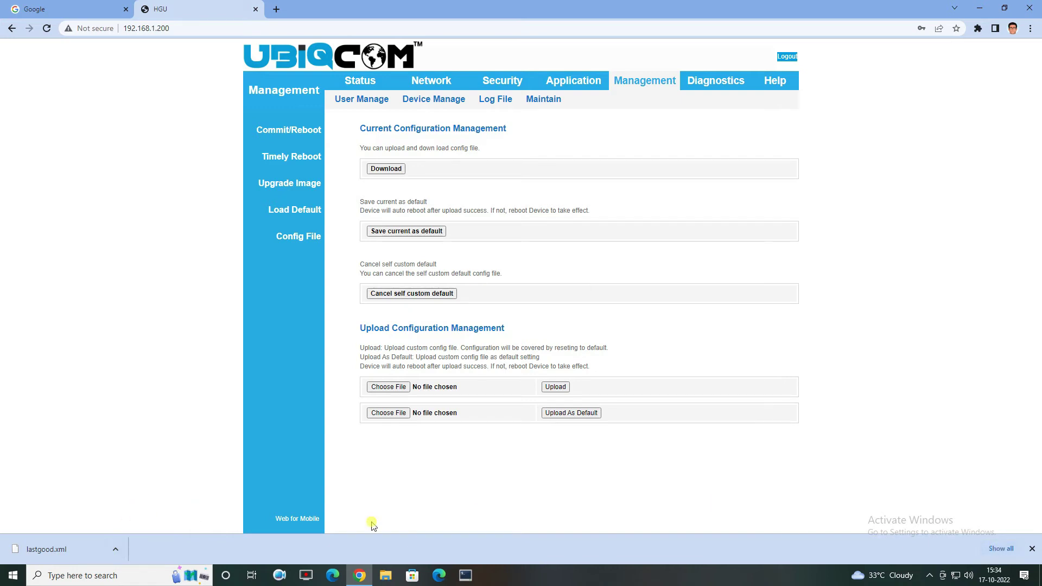
{"action": "left_click", "coordinate": [115, 549]}
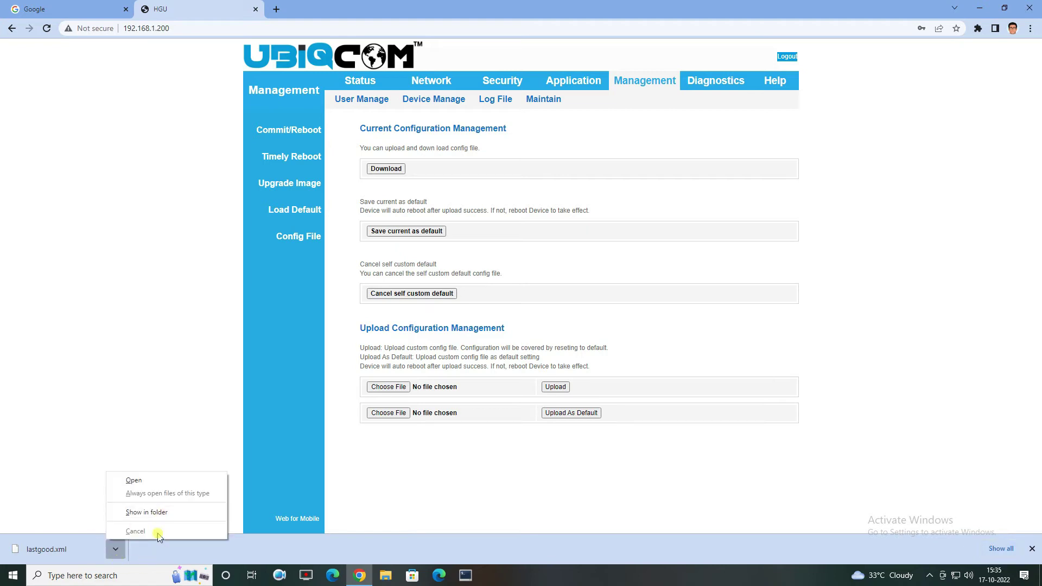
{"action": "left_click", "coordinate": [163, 512]}
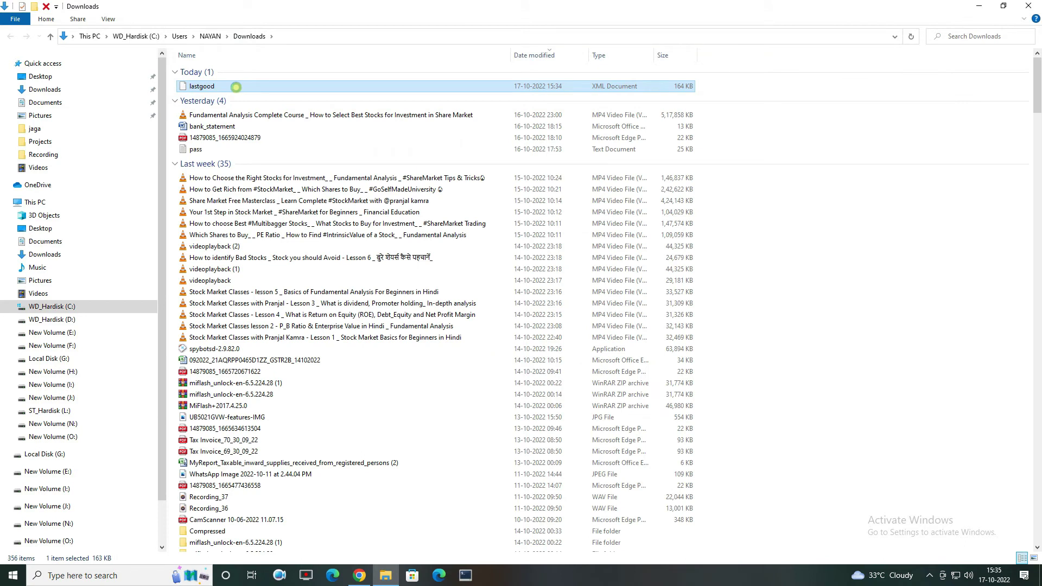
{"action": "right_click", "coordinate": [237, 89]}
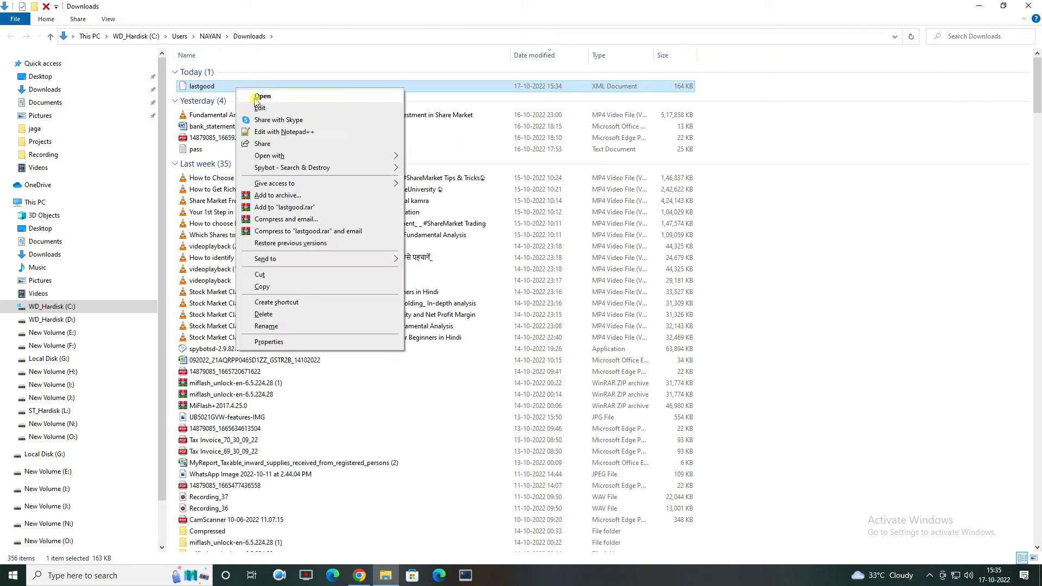
{"action": "left_click", "coordinate": [284, 132]}
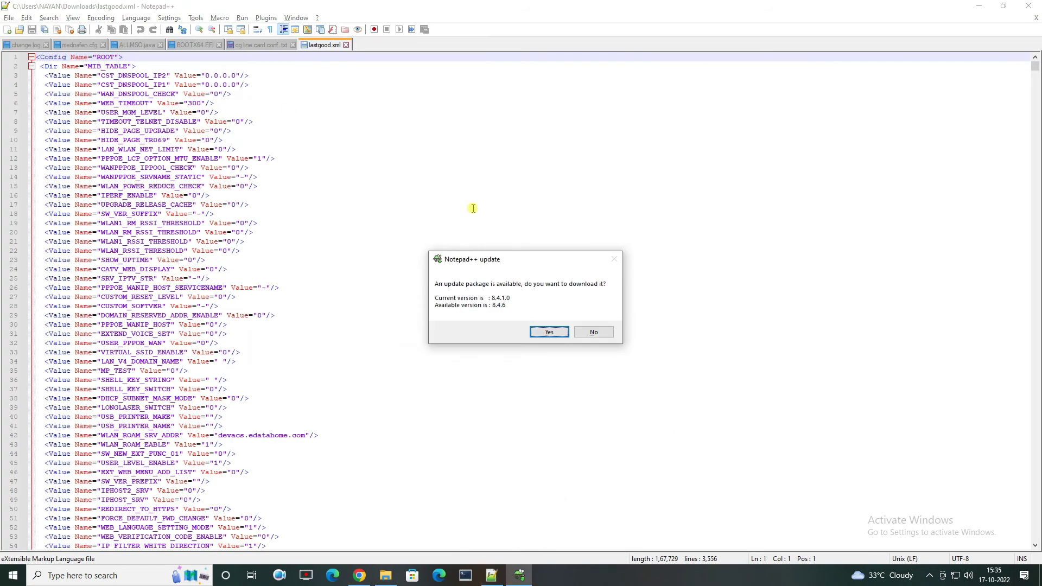
Decline the Notepad++ update, scroll through the lastgood.xml settings, then minimize the editor
{"action": "left_click", "coordinate": [593, 332]}
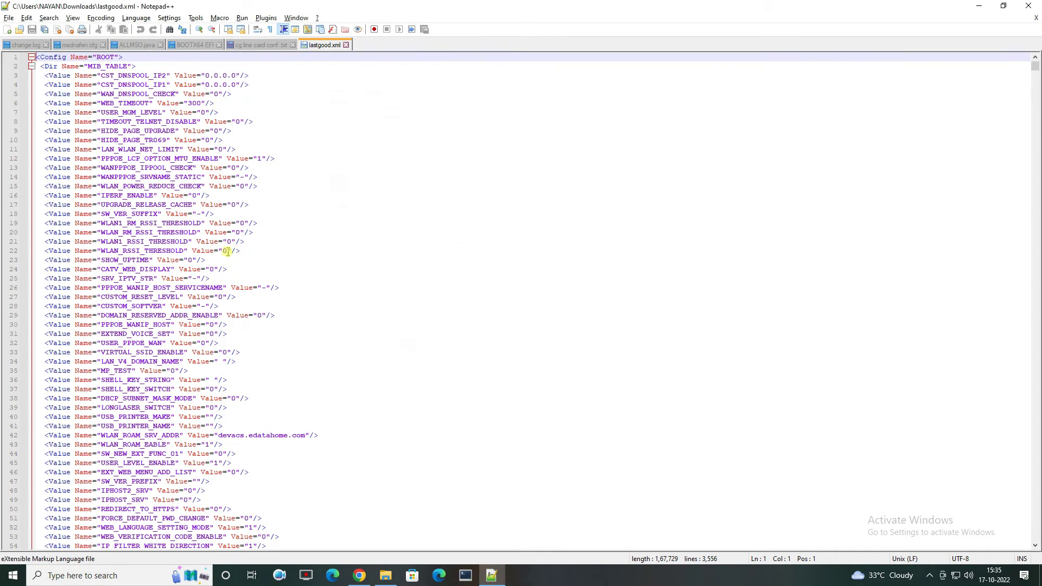
{"action": "scroll", "coordinate": [330, 260], "scroll_direction": "down", "scroll_amount": 5}
{"action": "scroll", "coordinate": [330, 259], "scroll_direction": "down", "scroll_amount": 4}
{"action": "scroll", "coordinate": [342, 258], "scroll_direction": "down", "scroll_amount": 6}
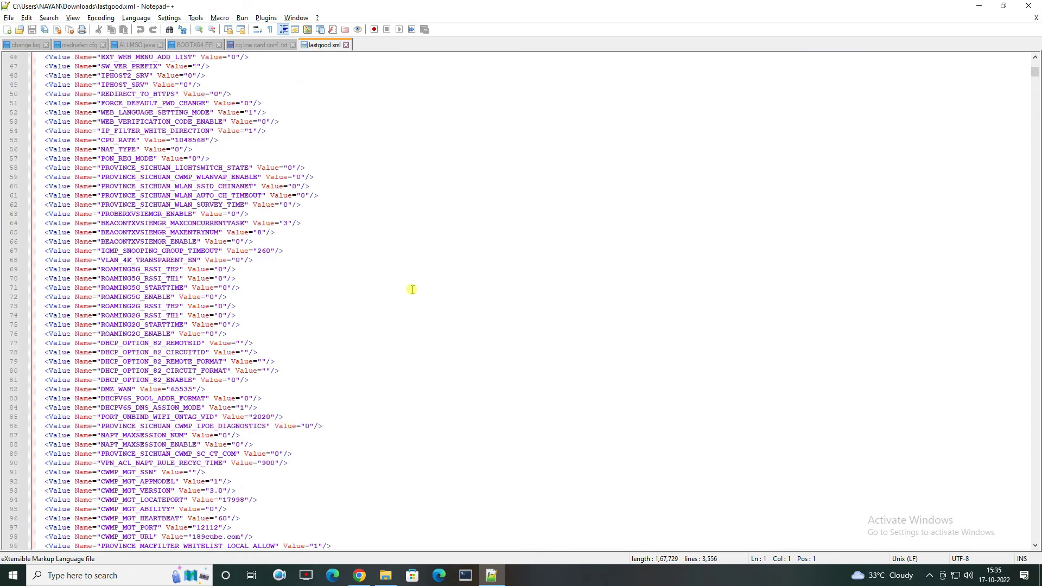
{"action": "scroll", "coordinate": [254, 247], "scroll_direction": "up", "scroll_amount": 8}
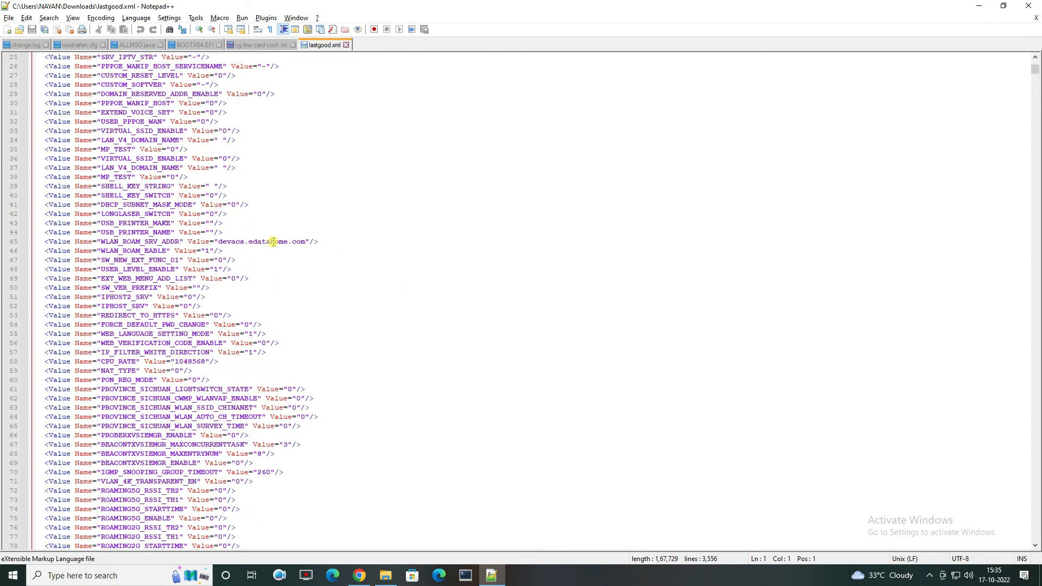
{"action": "scroll", "coordinate": [255, 247], "scroll_direction": "up", "scroll_amount": 2}
{"action": "scroll", "coordinate": [255, 247], "scroll_direction": "up", "scroll_amount": 3}
{"action": "scroll", "coordinate": [132, 224], "scroll_direction": "up", "scroll_amount": 2}
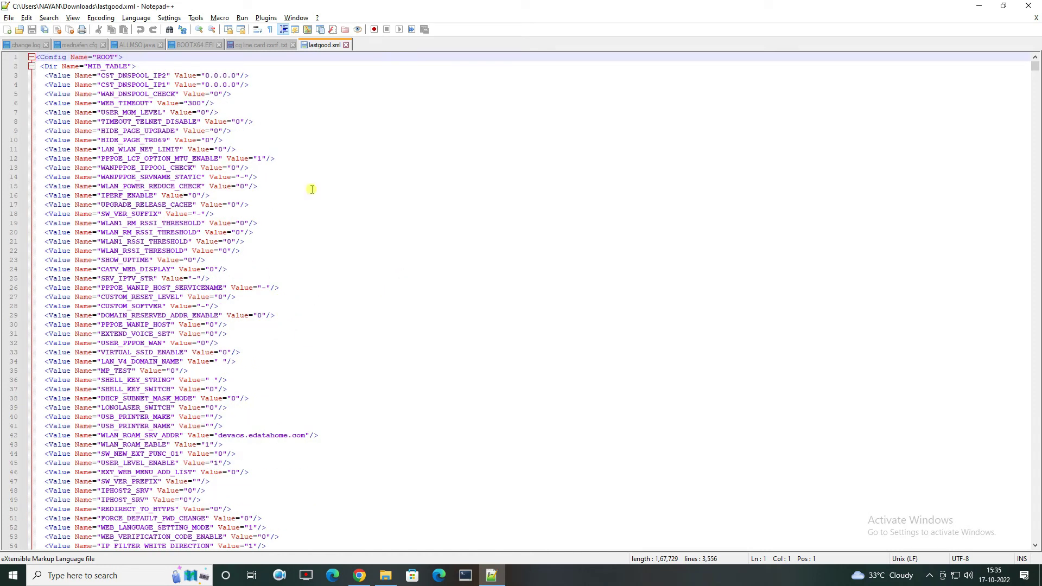
{"action": "scroll", "coordinate": [344, 250], "scroll_direction": "down", "scroll_amount": 5}
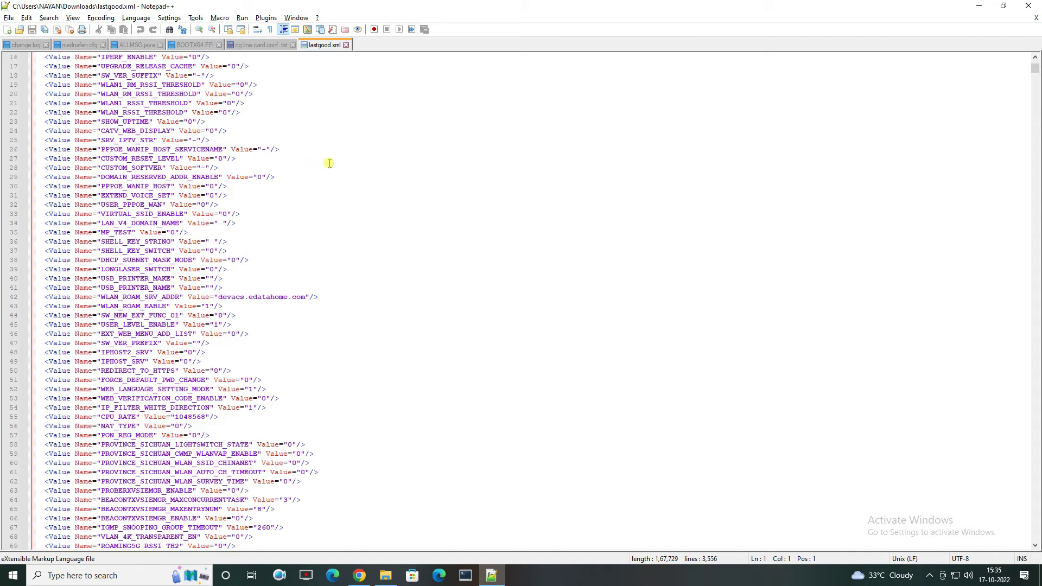
{"action": "scroll", "coordinate": [374, 228], "scroll_direction": "down", "scroll_amount": 4}
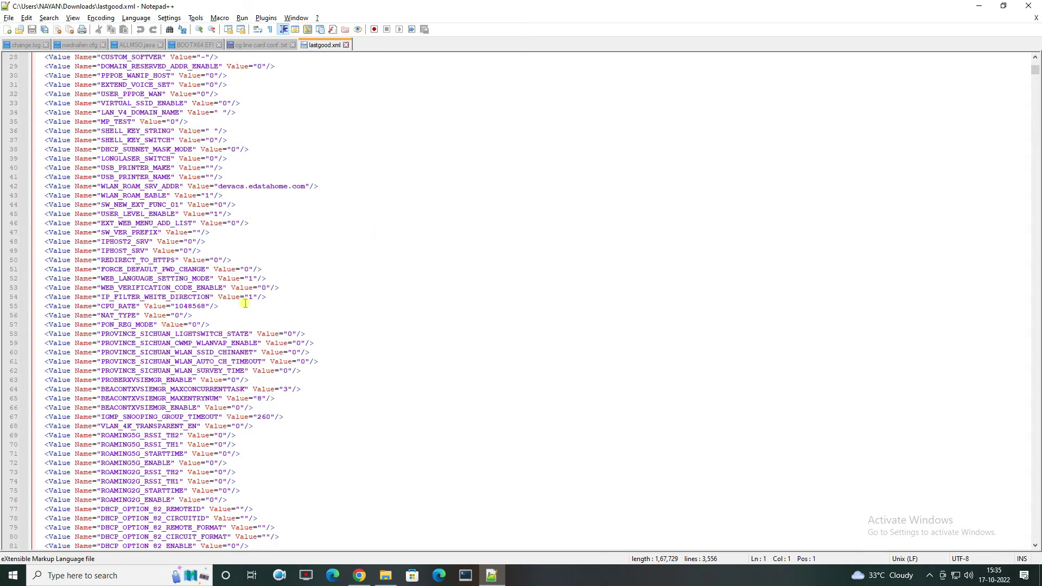
{"action": "left_click", "coordinate": [978, 6]}
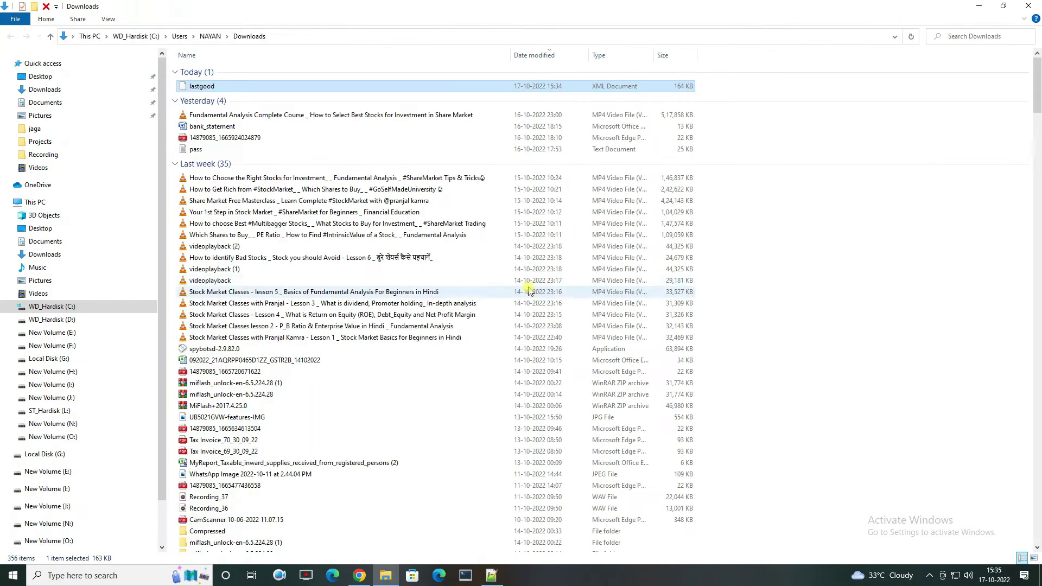
Return to the router and confirm both WAN connections are up under Status > WAN Info
{"action": "left_click", "coordinate": [987, 7]}
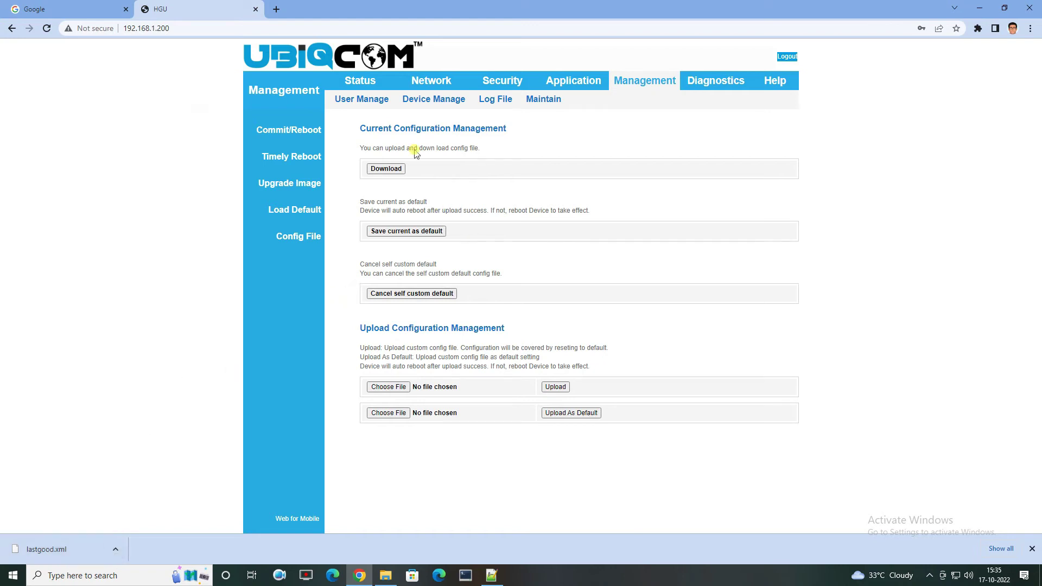
{"action": "left_click", "coordinate": [360, 81]}
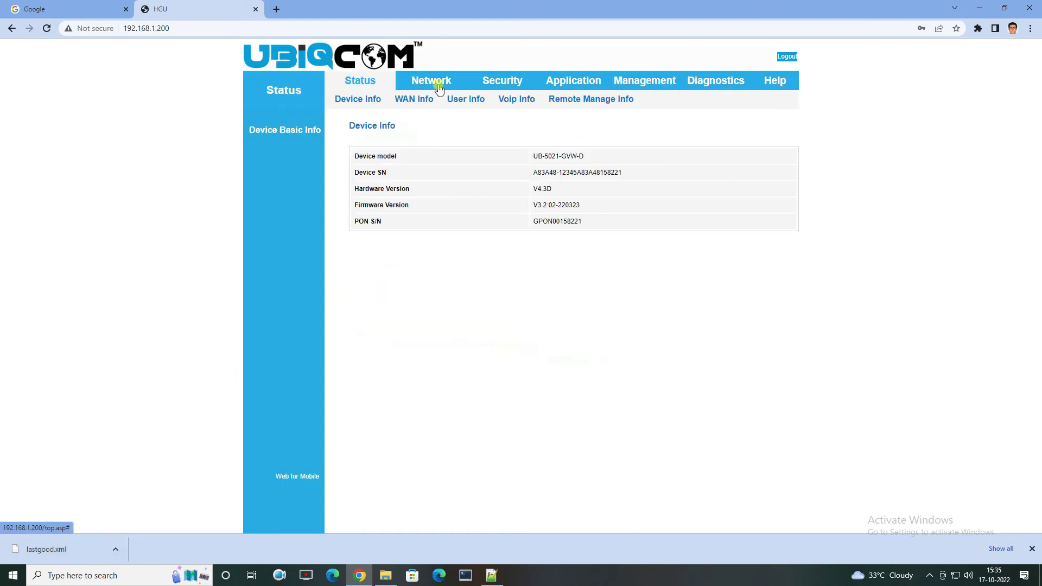
{"action": "left_click", "coordinate": [441, 87]}
{"action": "left_click", "coordinate": [350, 81]}
{"action": "left_click", "coordinate": [419, 100]}
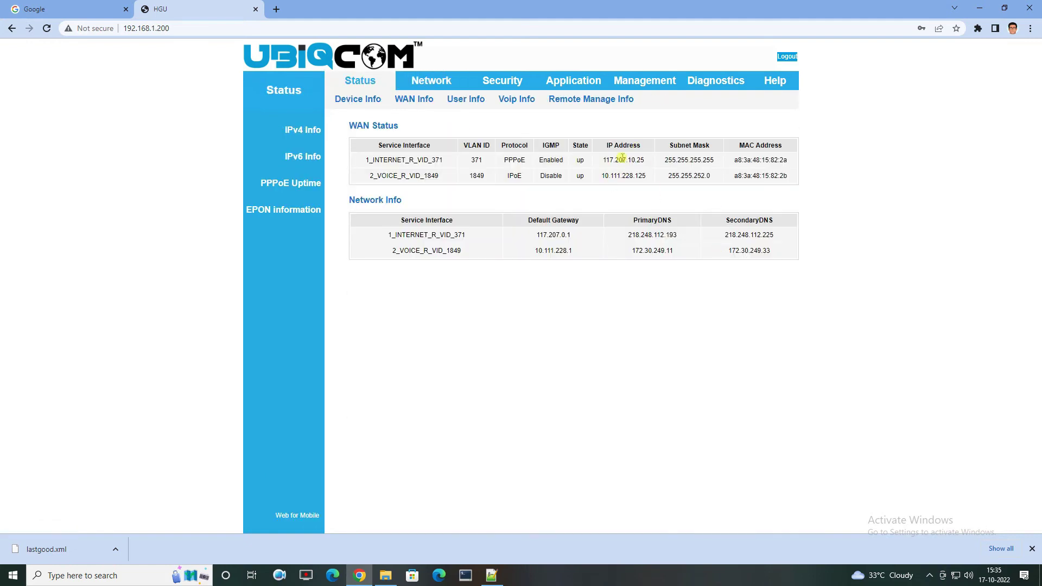
Recheck the WAN settings, then open Management > Device Manage's Commit and Reboot page
{"action": "left_click", "coordinate": [432, 83]}
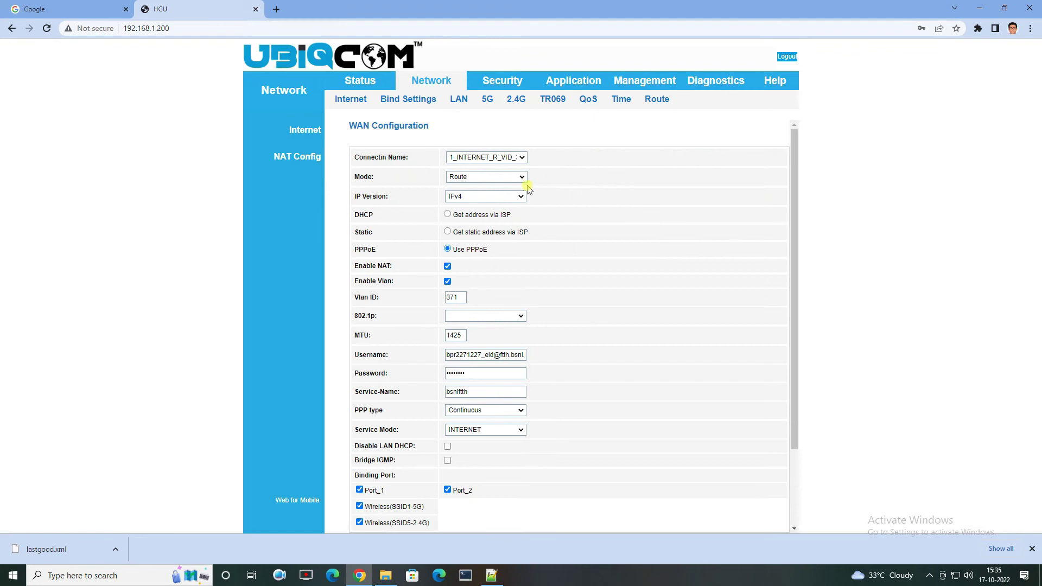
{"action": "left_click", "coordinate": [644, 86]}
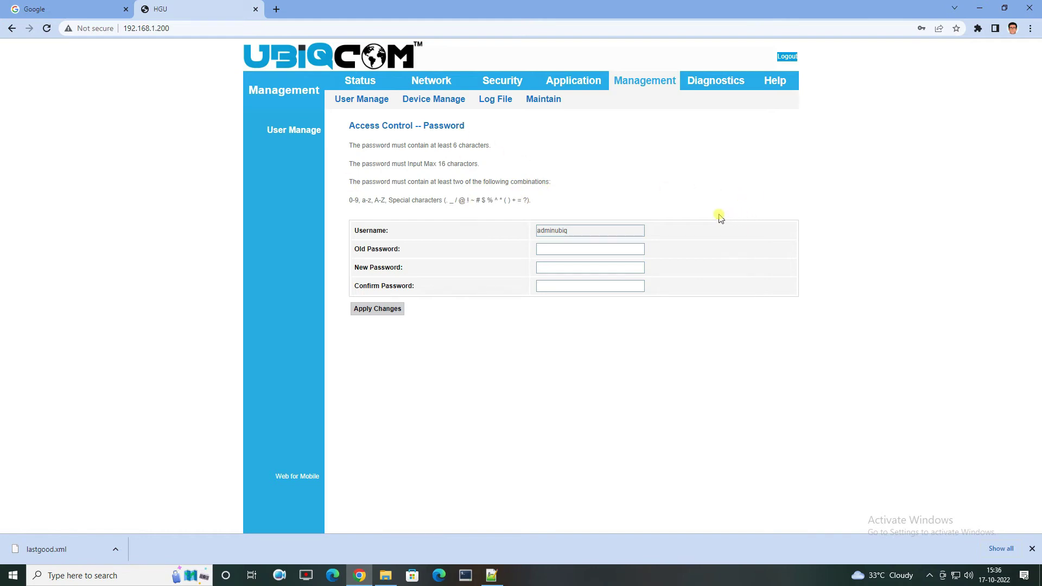
{"action": "left_click", "coordinate": [441, 100]}
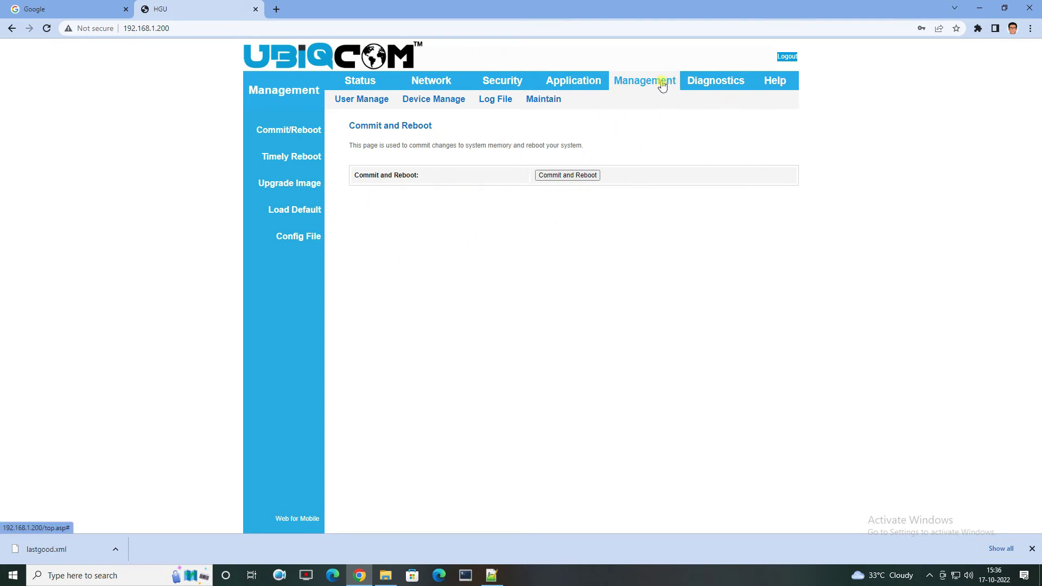
Restore factory configuration from Device Manage > Load Default
{"action": "left_click", "coordinate": [430, 102]}
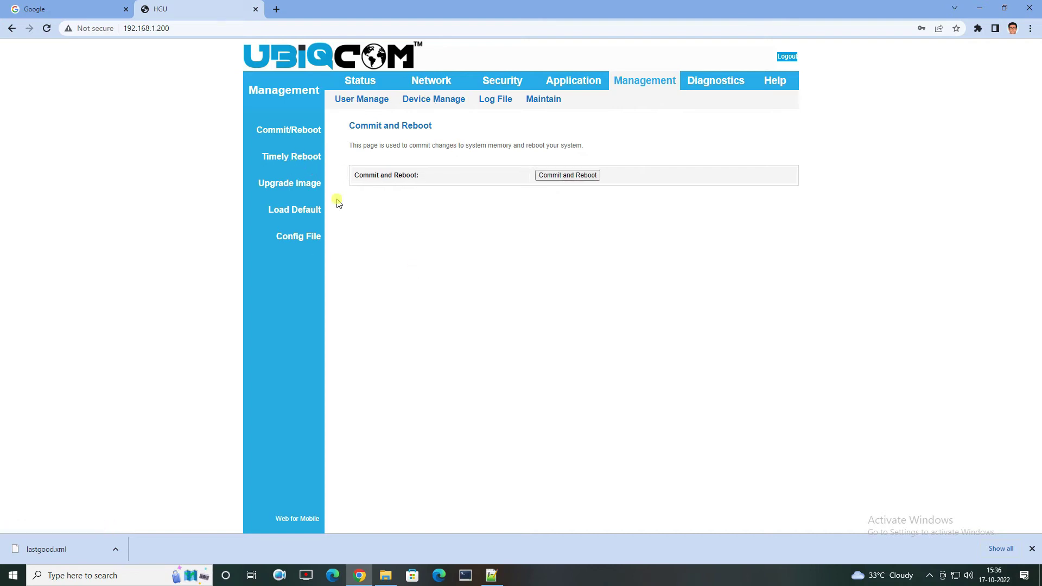
{"action": "left_click", "coordinate": [304, 213]}
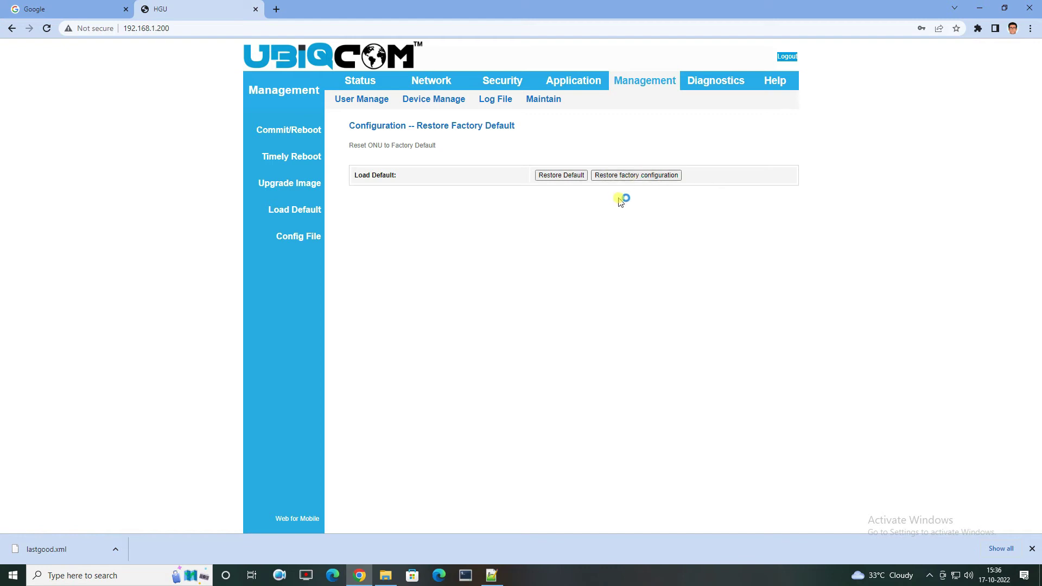
{"action": "left_click", "coordinate": [645, 181]}
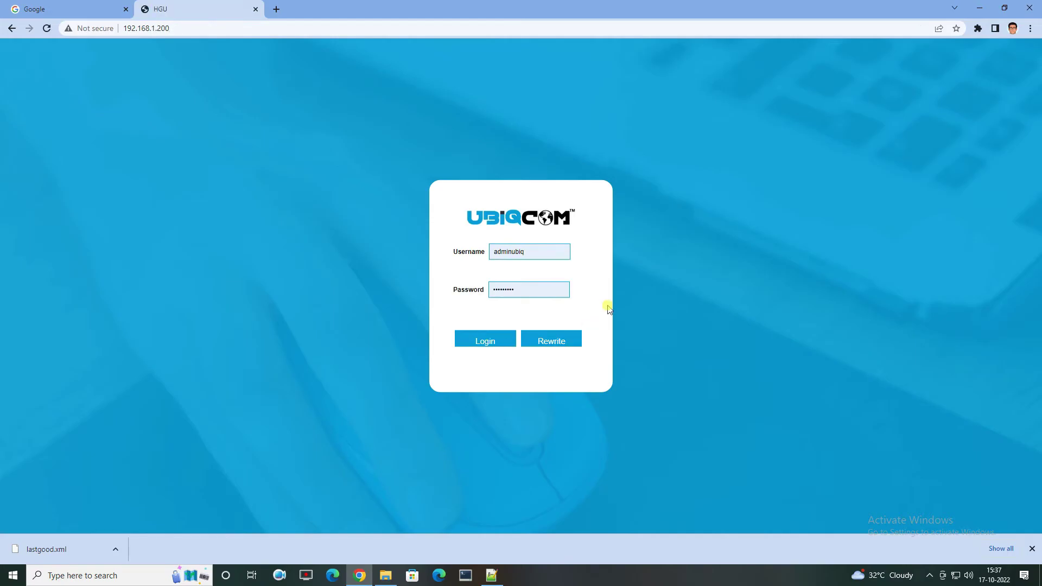
Sign back in after the reset countdown to reach the Device Info page
{"action": "key", "text": "Return"}
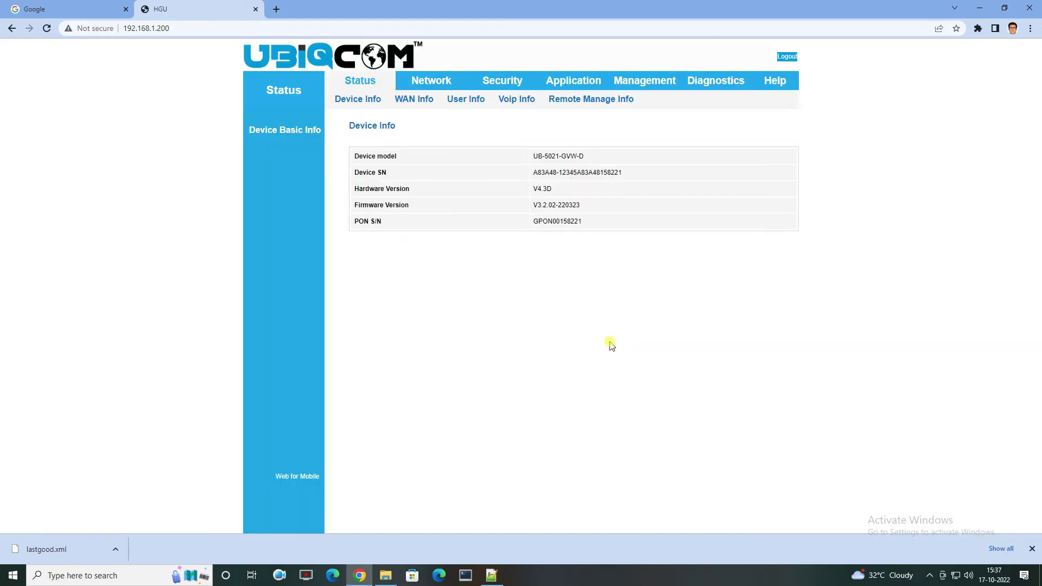
Review the factory-default WAN and FTTH wireless pages and check that lastgood is still in Downloads
{"action": "left_click", "coordinate": [431, 80]}
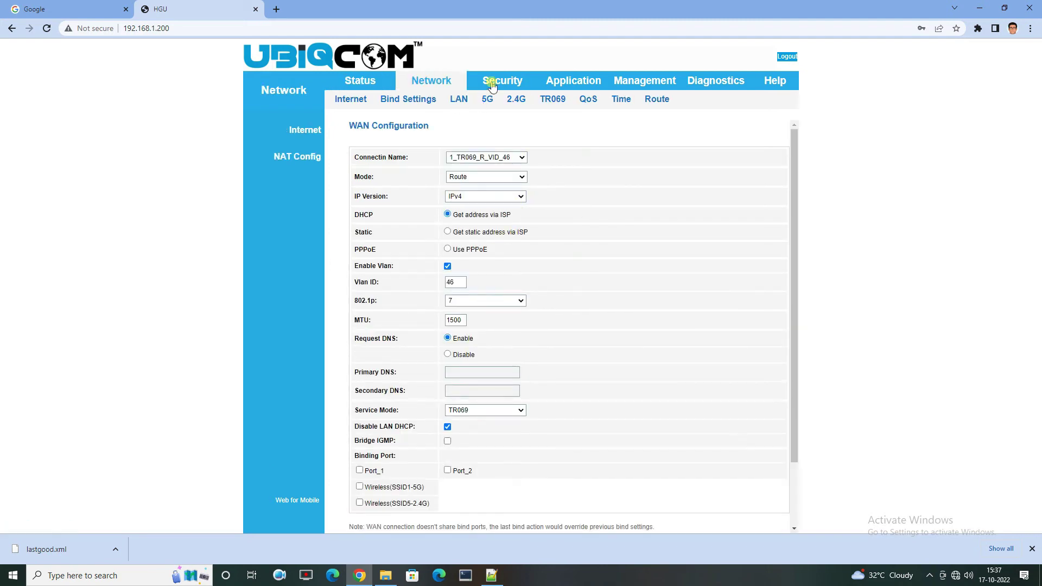
{"action": "left_click", "coordinate": [488, 99]}
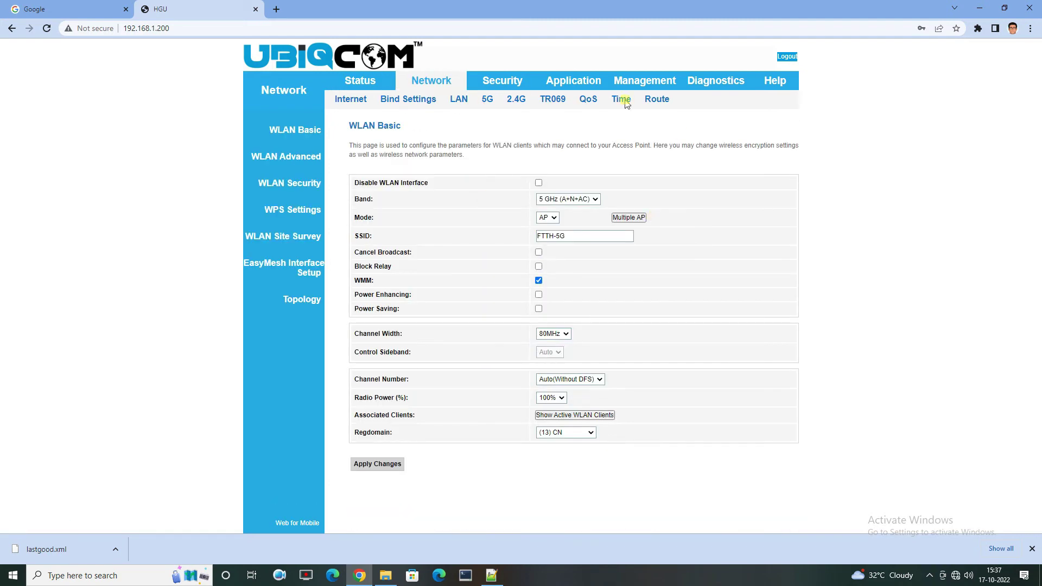
{"action": "left_click", "coordinate": [516, 99]}
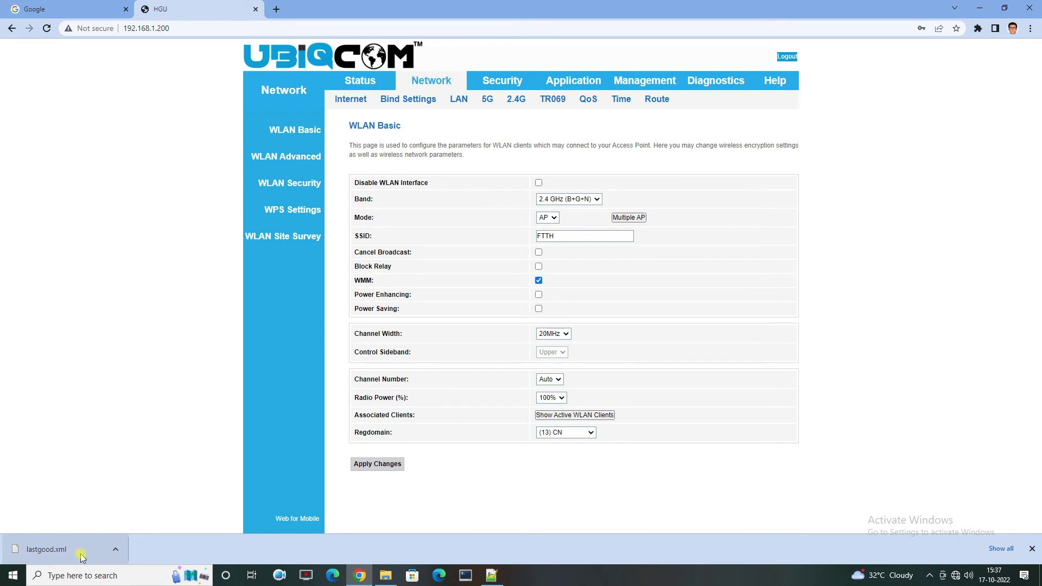
{"action": "left_click", "coordinate": [385, 575]}
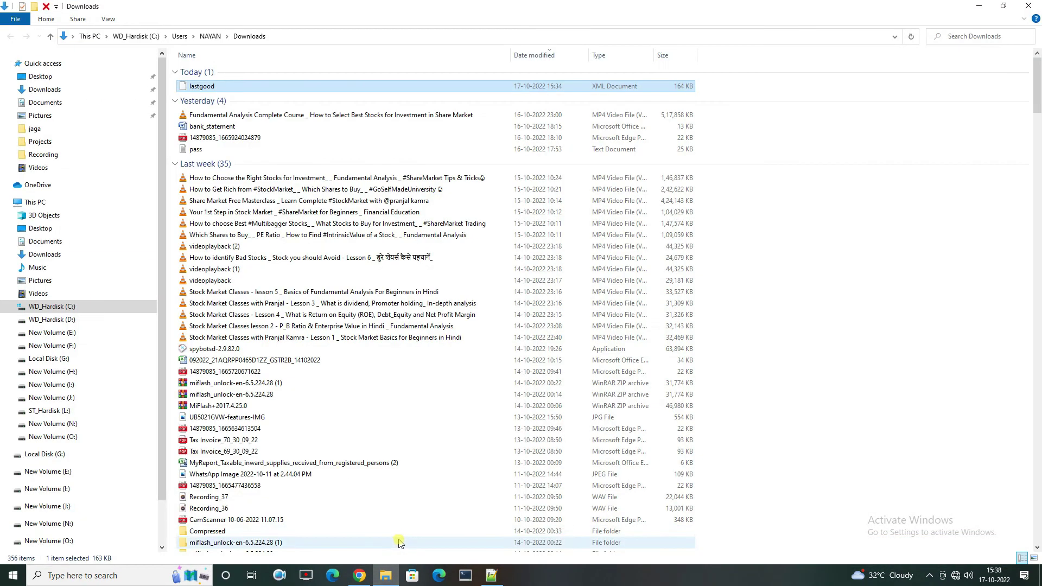
{"action": "left_click", "coordinate": [978, 6]}
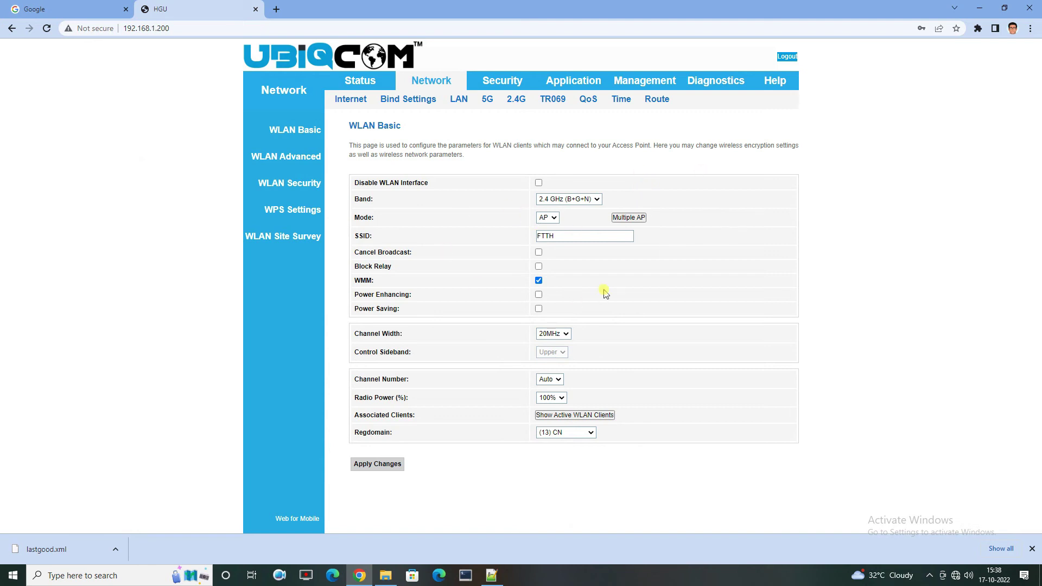
Confirm the WAN is down in Status > WAN Info, then open Commit and Reboot
{"action": "left_click", "coordinate": [650, 83]}
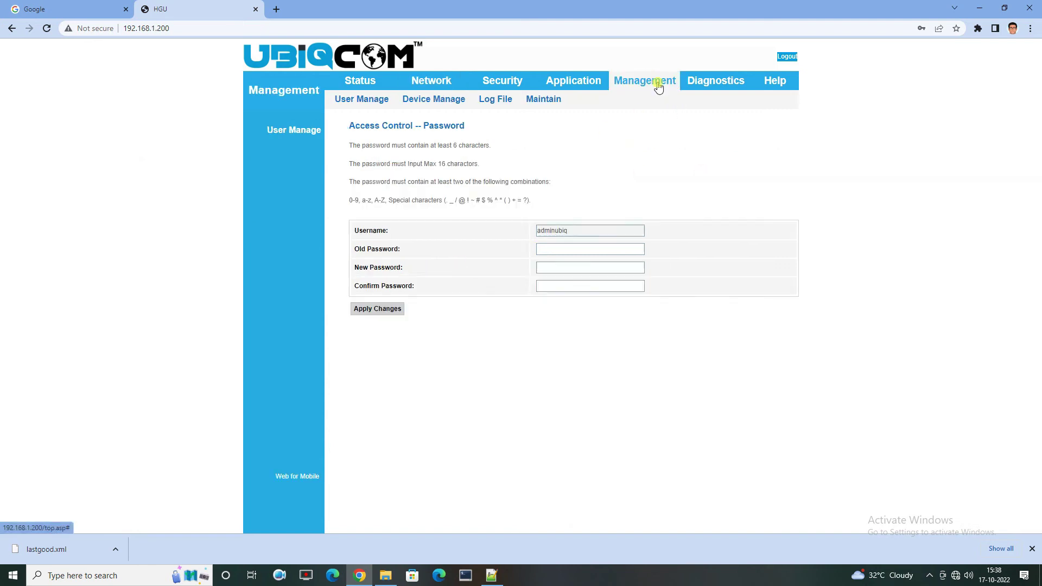
{"action": "left_click", "coordinate": [372, 83]}
{"action": "left_click", "coordinate": [422, 100]}
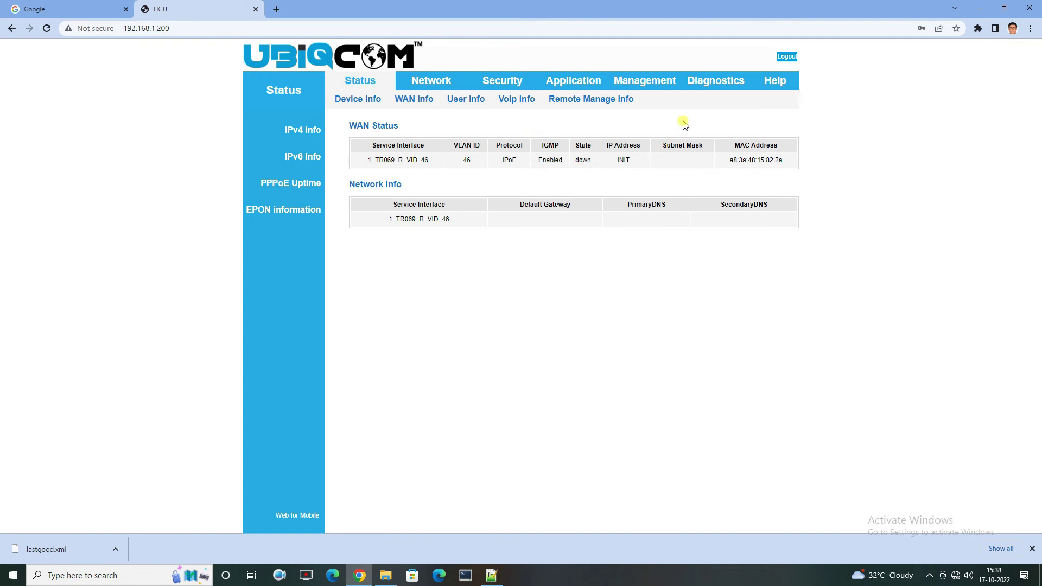
{"action": "left_click", "coordinate": [655, 84]}
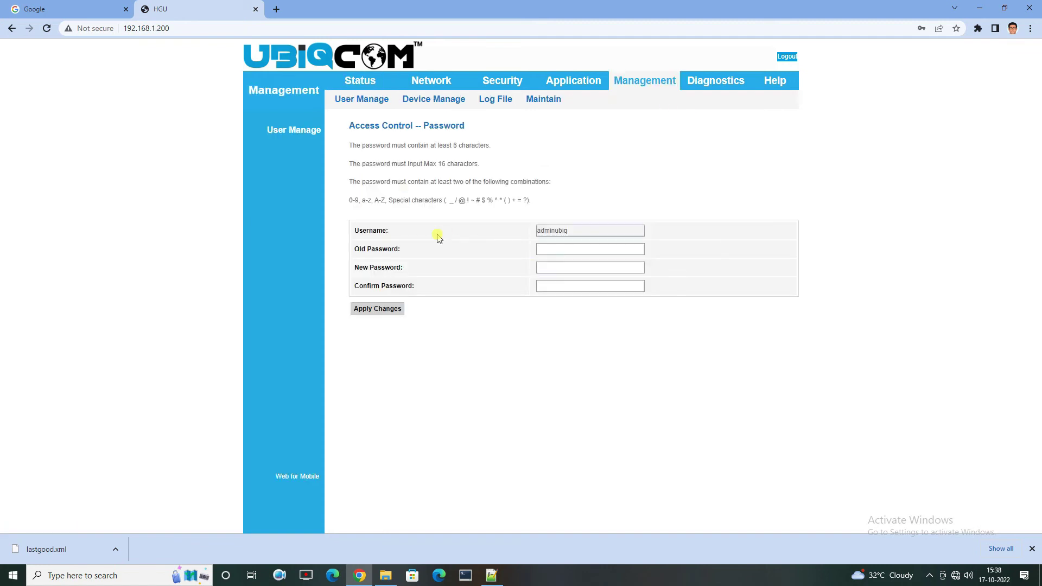
{"action": "left_click", "coordinate": [423, 103]}
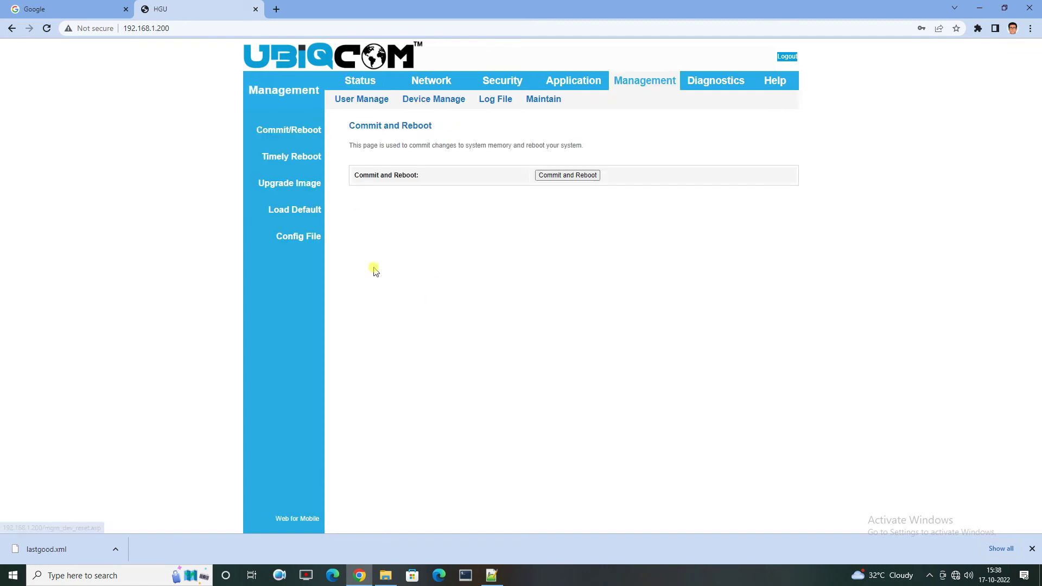
On the Config File page, choose lastgood from Downloads and upload it to the router
{"action": "left_click", "coordinate": [304, 239]}
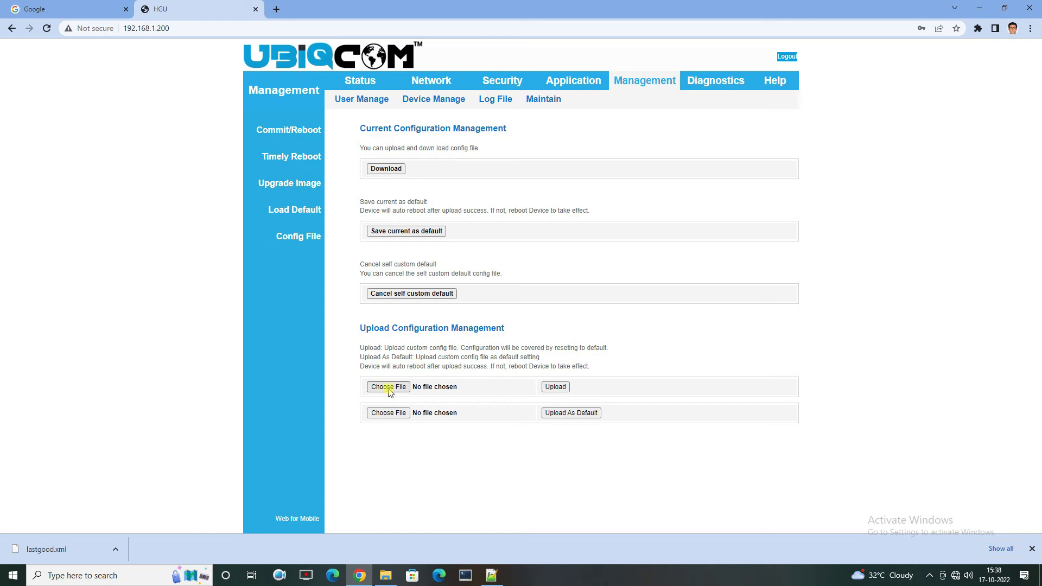
{"action": "left_click", "coordinate": [388, 388]}
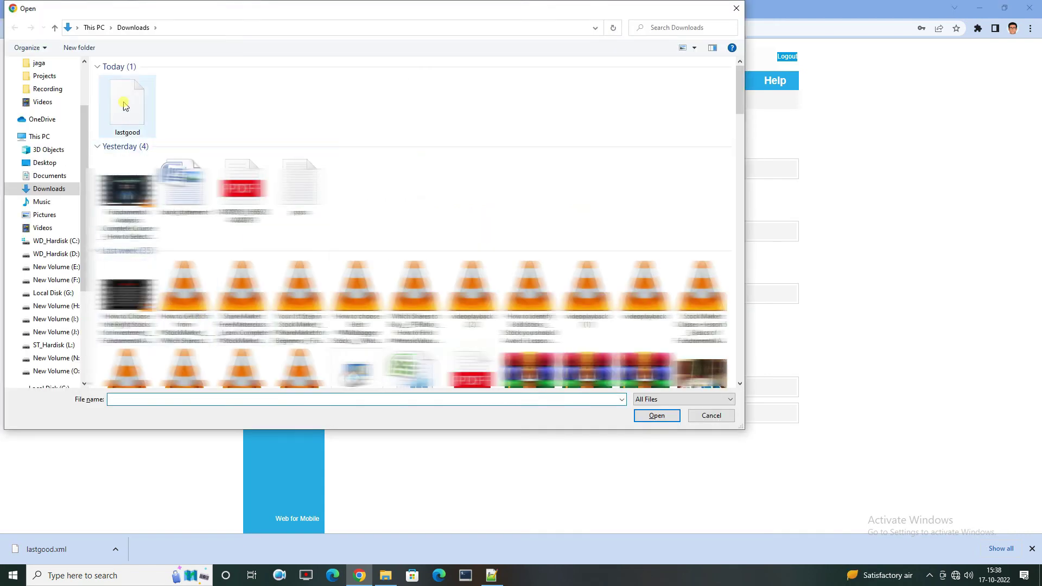
{"action": "left_click", "coordinate": [124, 106]}
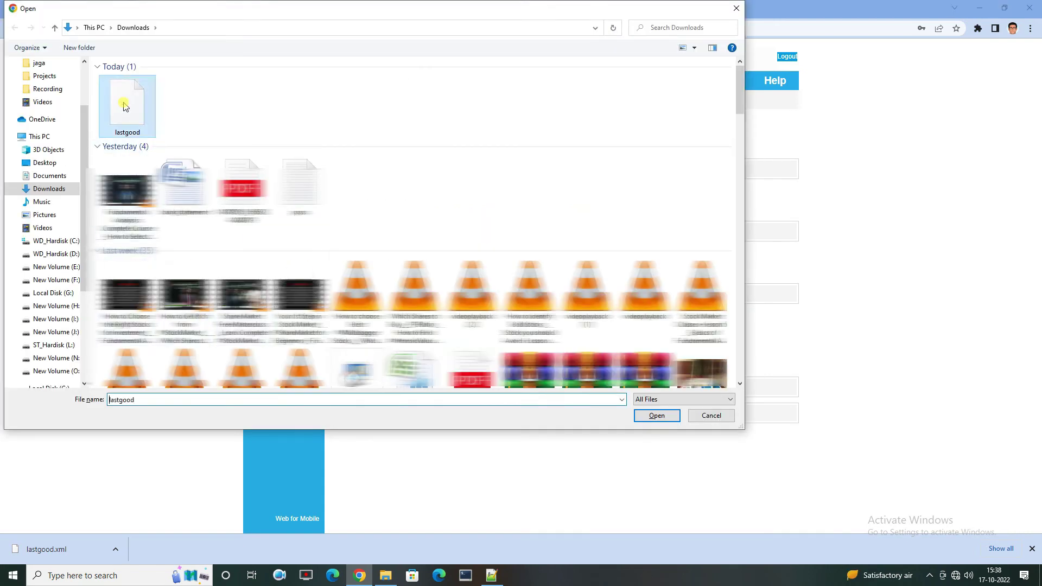
{"action": "left_click", "coordinate": [653, 415]}
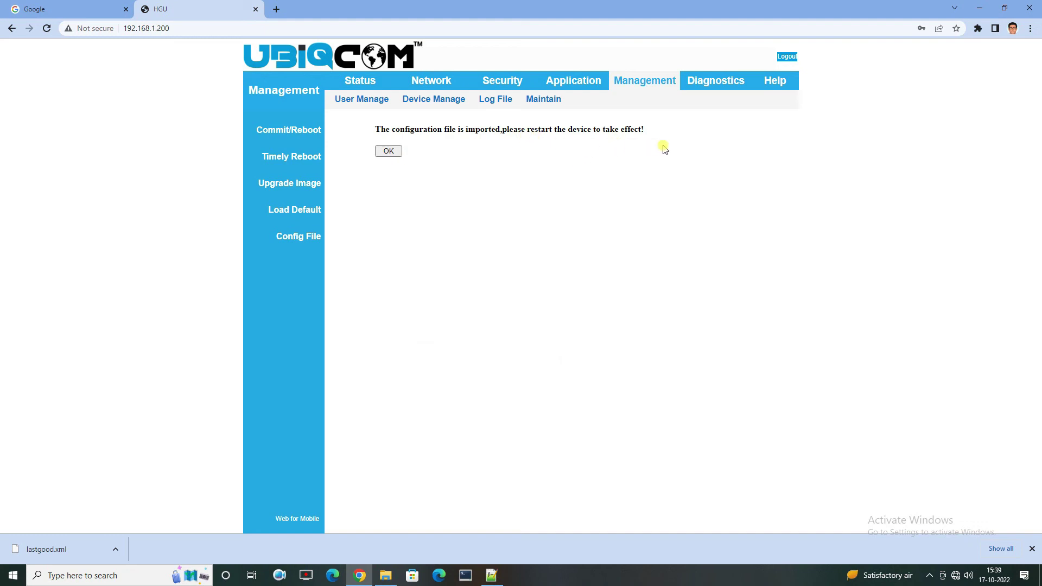
Acknowledge the import, commit and reboot, then log back in with the saved credentials
{"action": "left_click", "coordinate": [386, 152]}
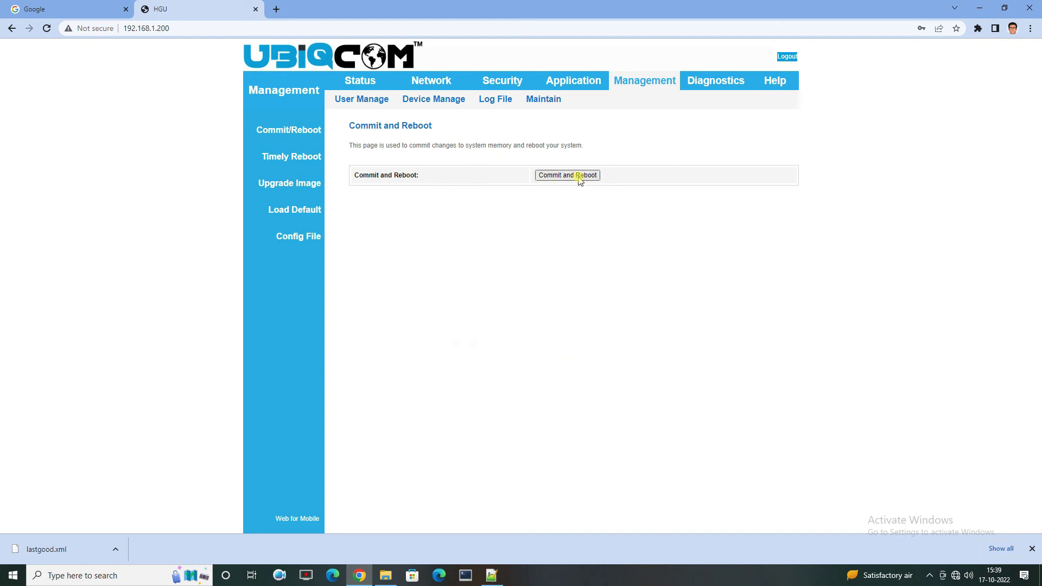
{"action": "left_click", "coordinate": [577, 177]}
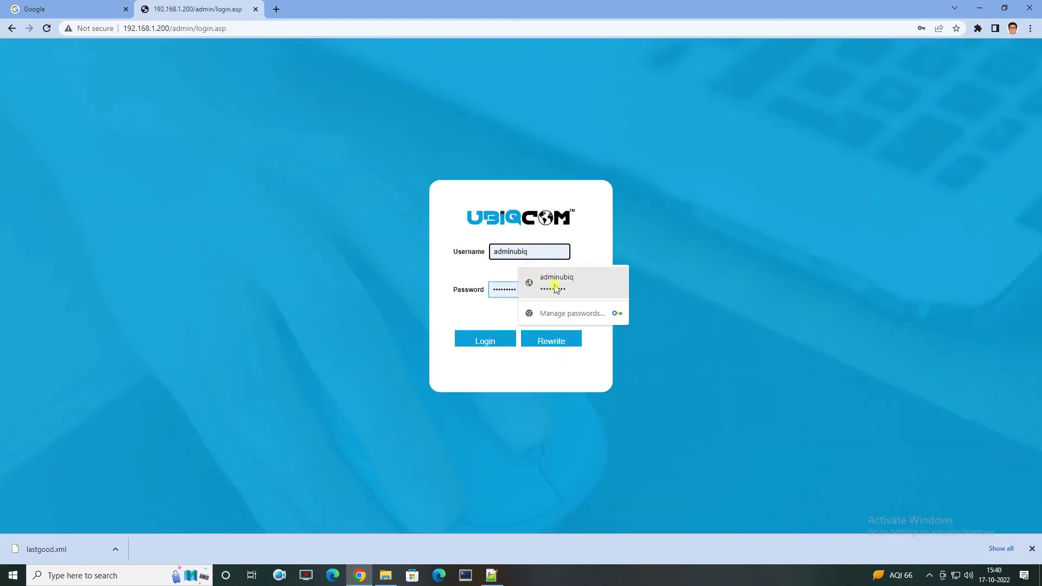
{"action": "left_click", "coordinate": [557, 282]}
{"action": "left_click", "coordinate": [500, 340]}
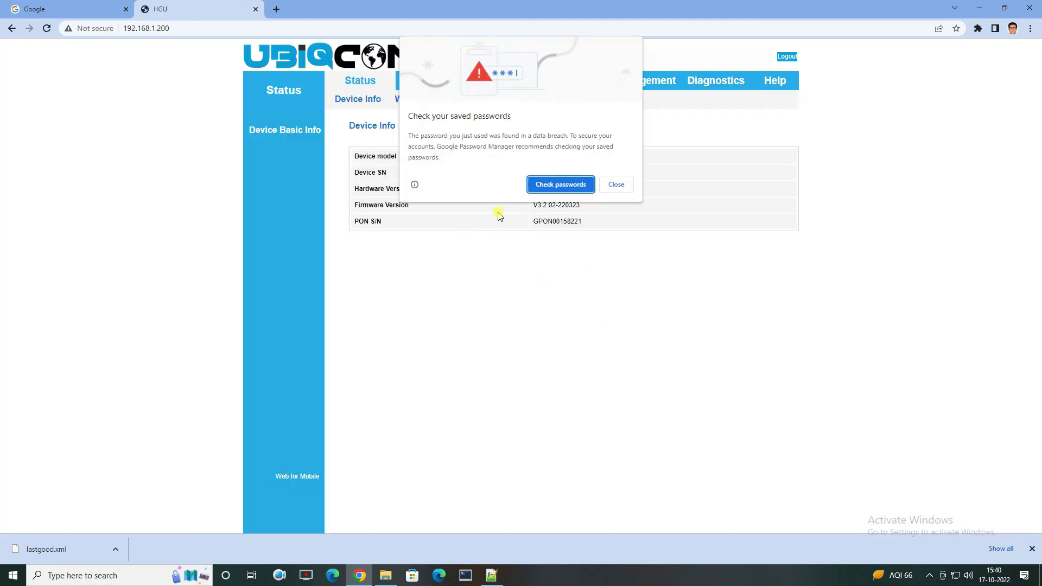
{"action": "left_click", "coordinate": [617, 184]}
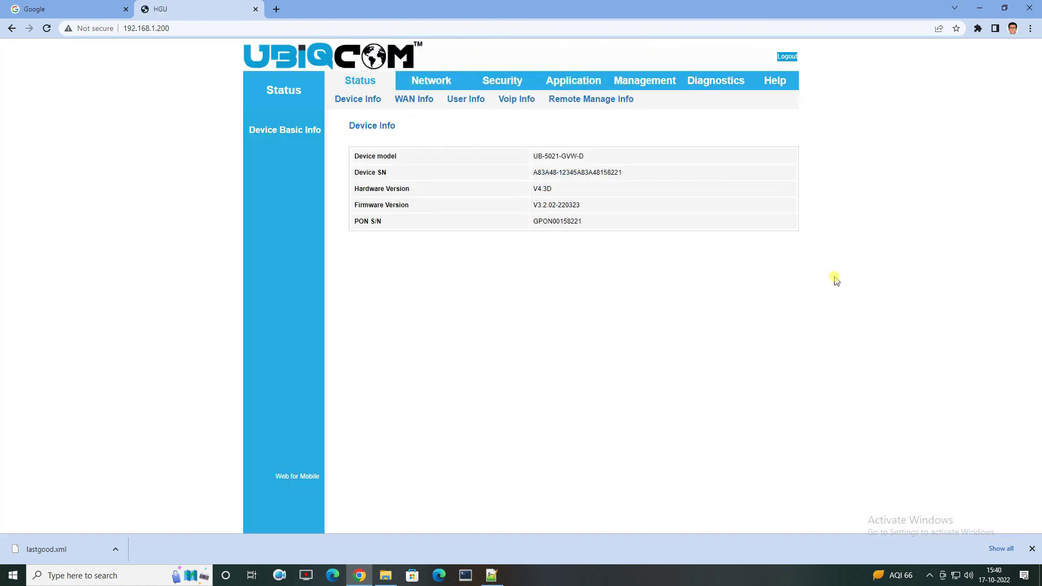
Review the restored PPPoE Internet, 5G and 2.4G FTTH-1463 settings, then confirm WAN Info shows both connections up
{"action": "left_click", "coordinate": [424, 84]}
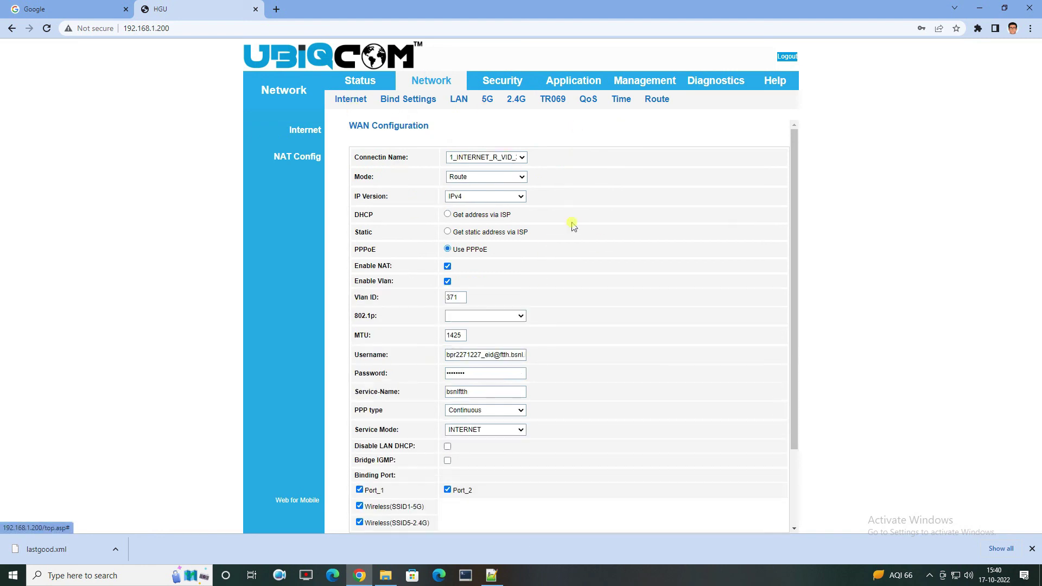
{"action": "left_click", "coordinate": [487, 99]}
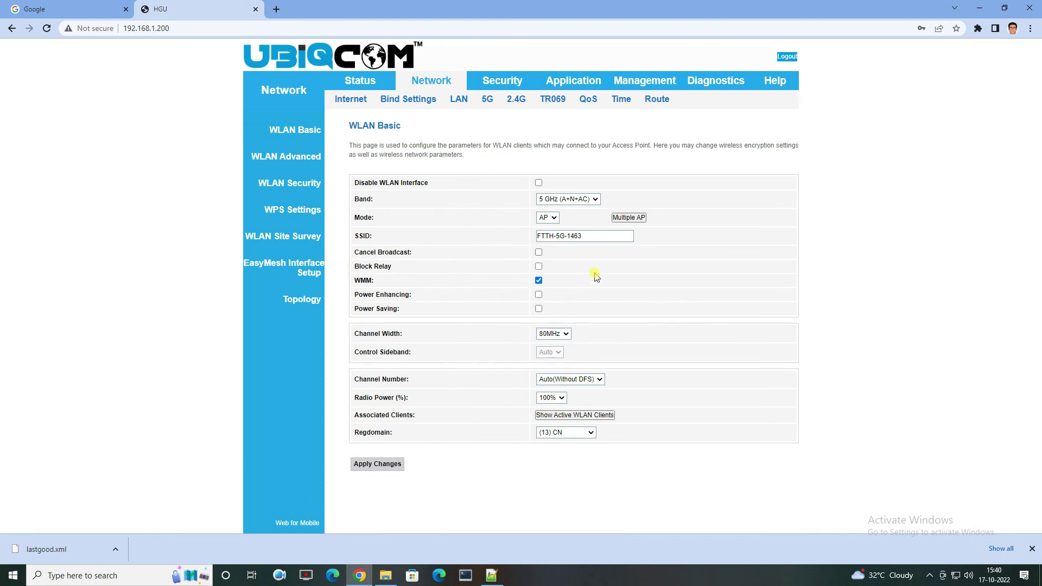
{"action": "left_click", "coordinate": [517, 100]}
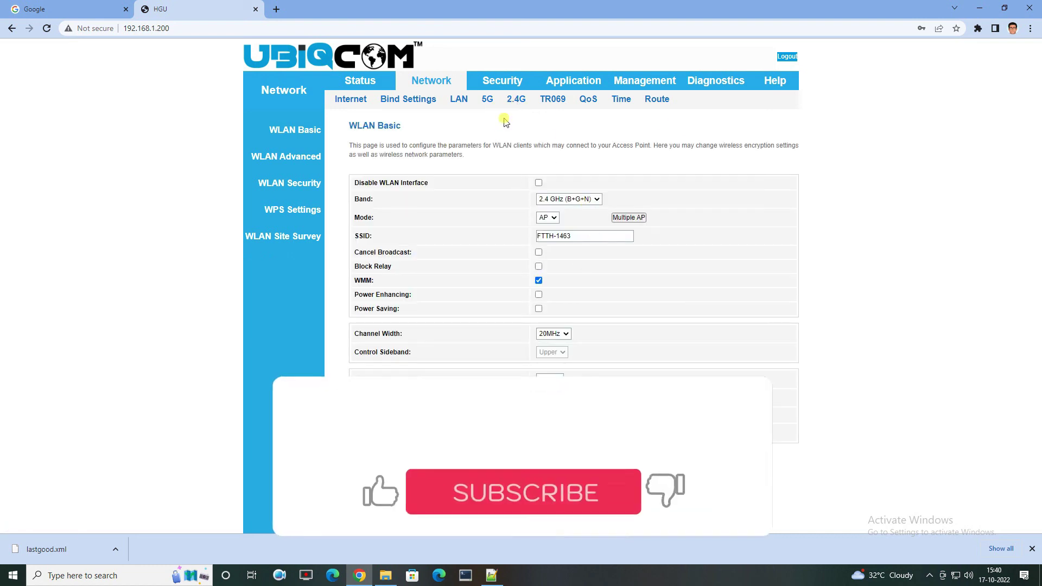
{"action": "left_click", "coordinate": [487, 100]}
{"action": "left_click", "coordinate": [361, 81]}
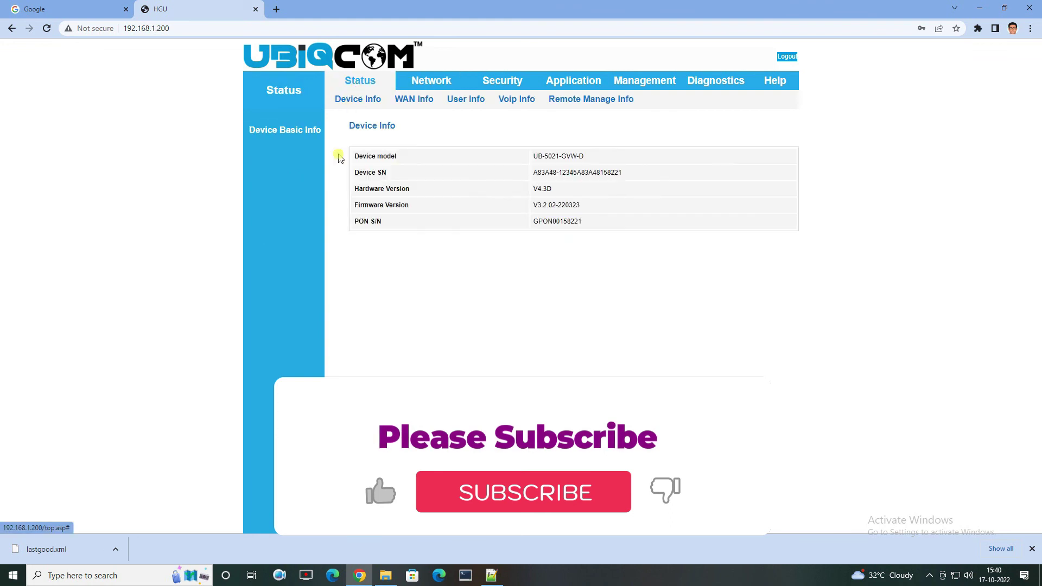
{"action": "left_click", "coordinate": [417, 100]}
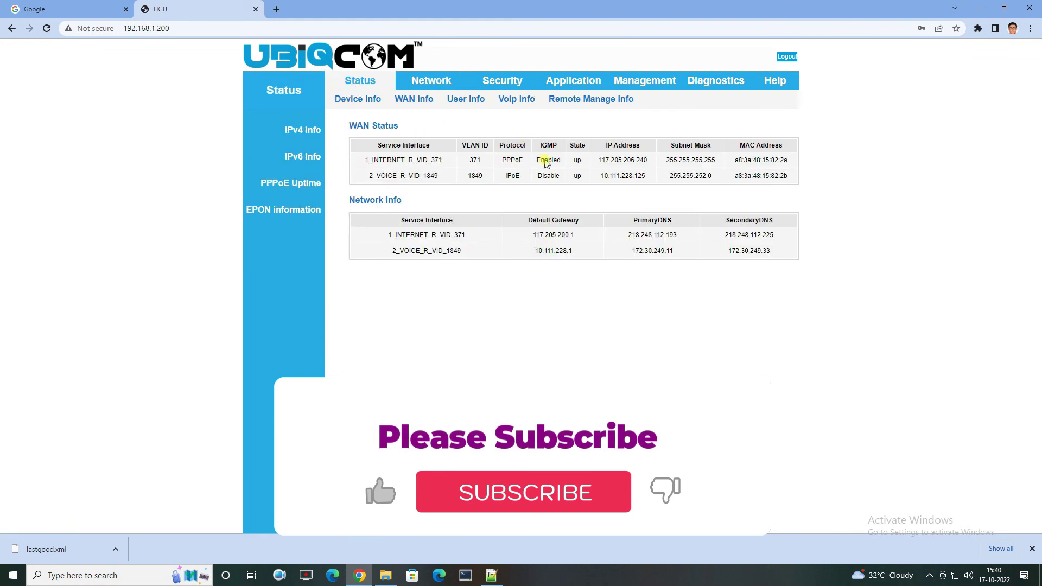